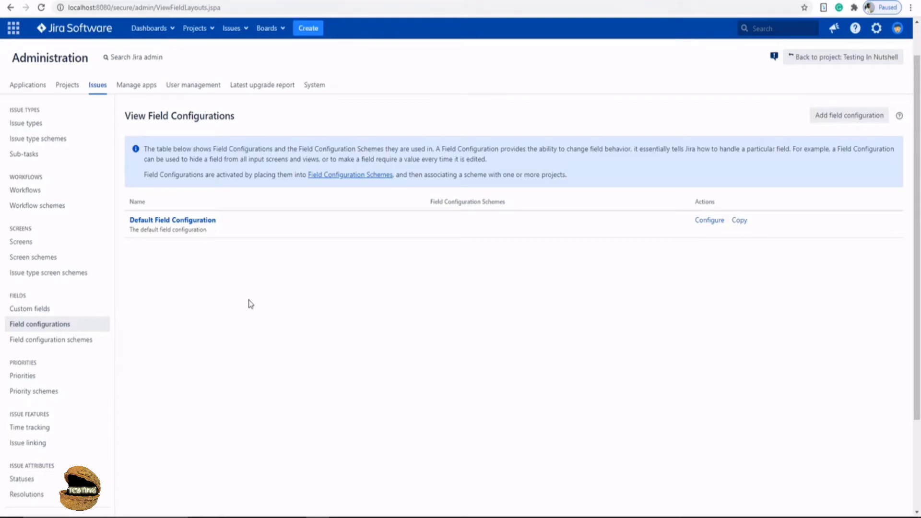
# Open the Testing In Nutshell project summary and locate its Fields section using System Default Field Configuration
pyautogui.click(844, 56)
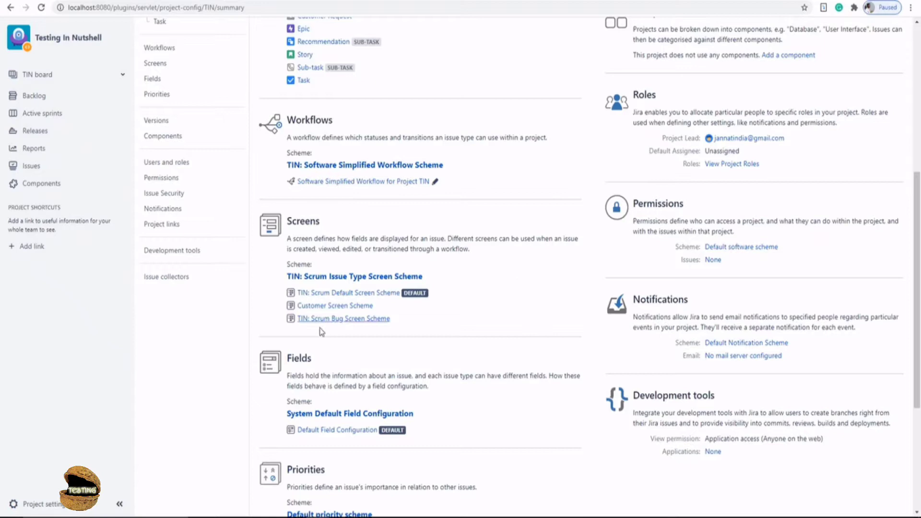
pyautogui.moveTo(288, 359); pyautogui.dragTo(312, 358)
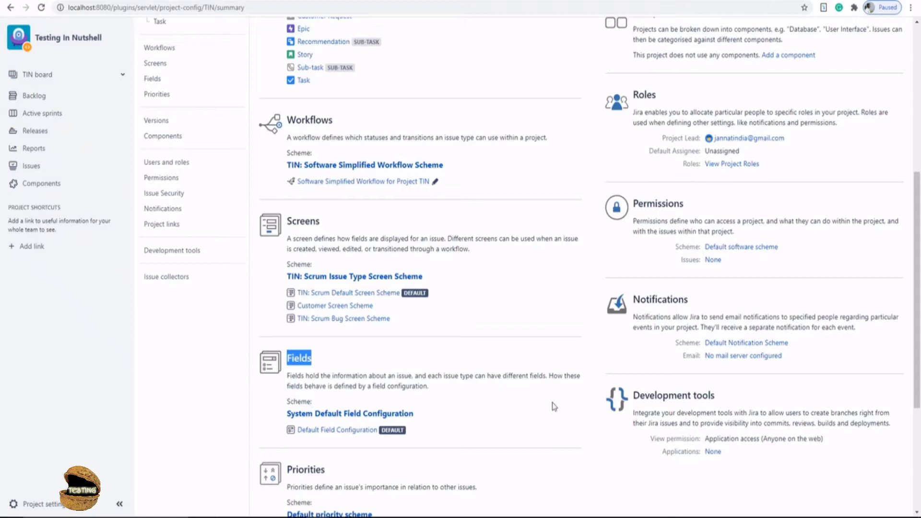
pyautogui.scroll(3, 552, 405)
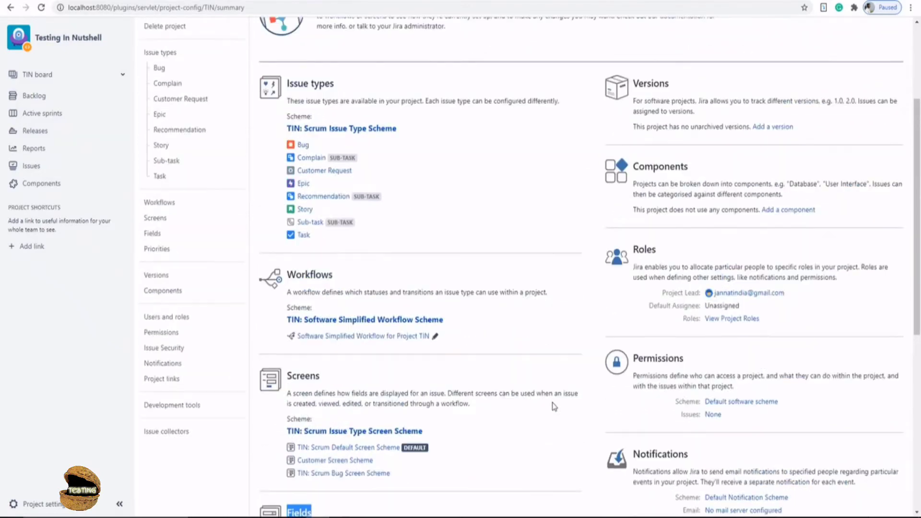
pyautogui.scroll(-4, 551, 407)
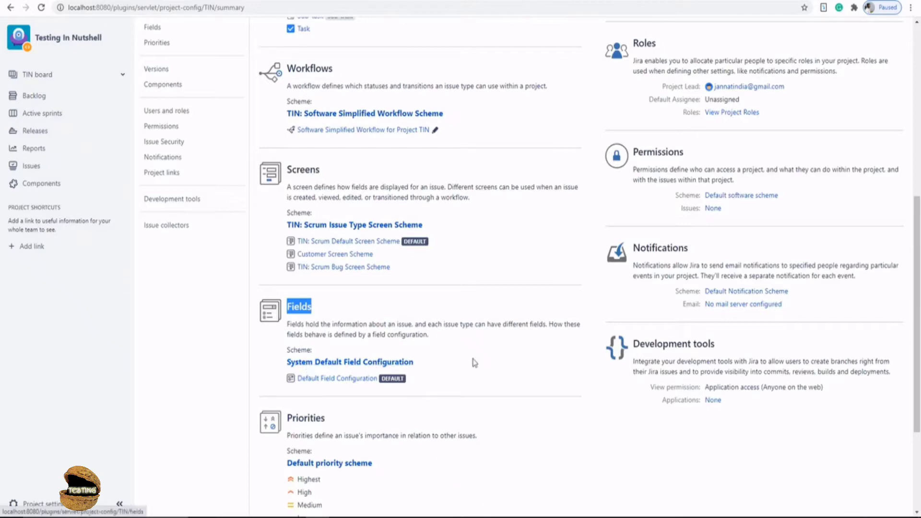
pyautogui.click(486, 362)
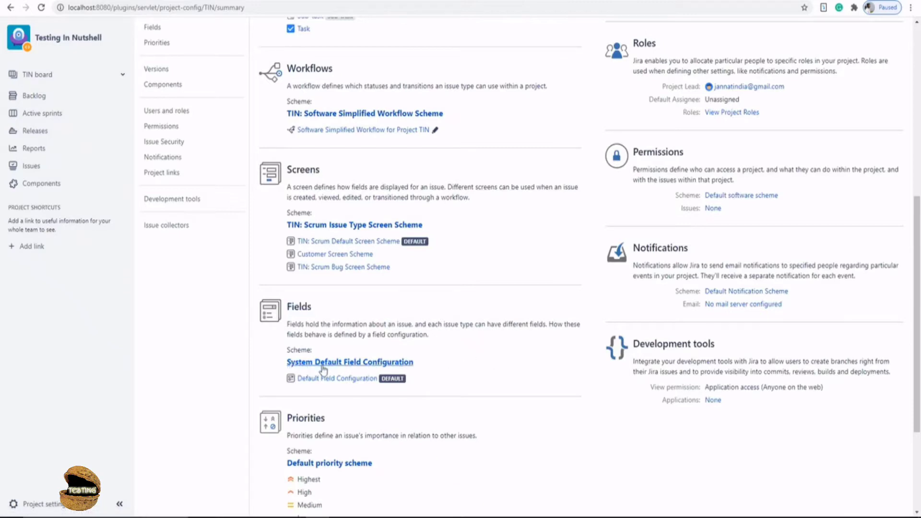
# Go from the project's System Default Field Configuration to the Default Field Configuration's field list
pyautogui.click(368, 368)
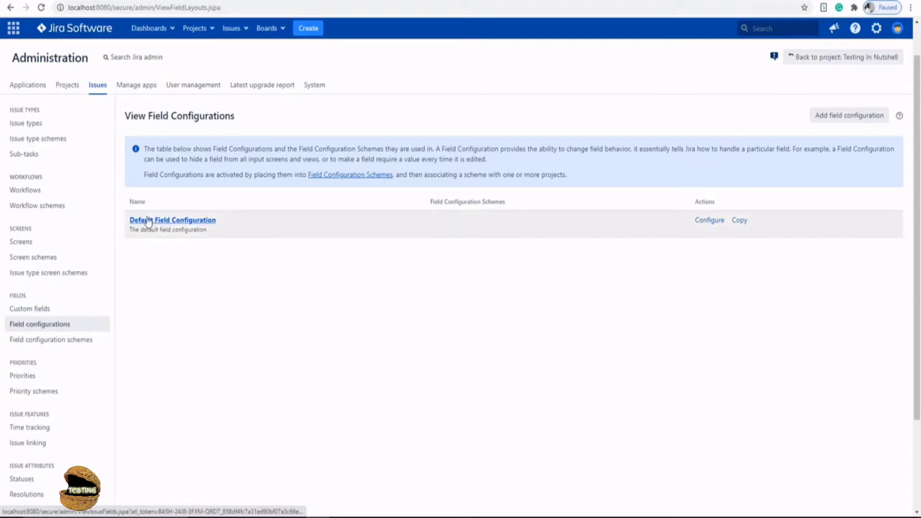
pyautogui.click(206, 222)
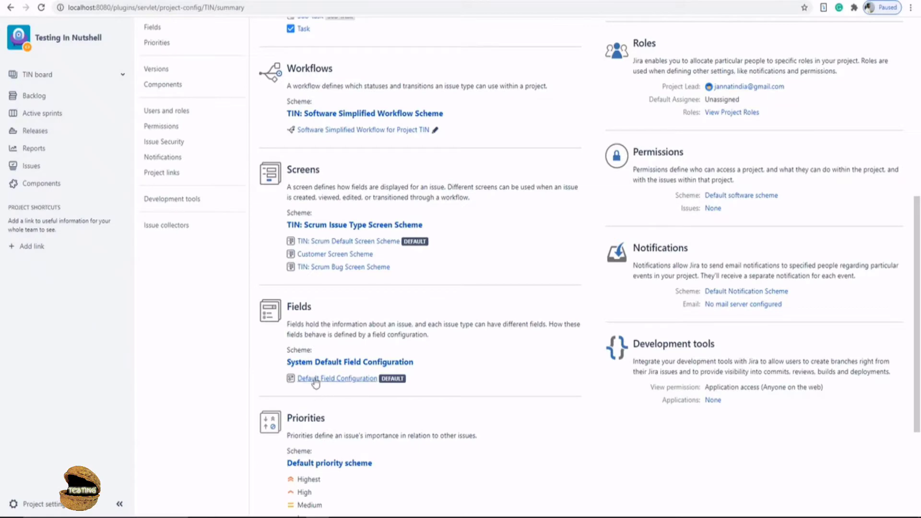
pyautogui.click(361, 382)
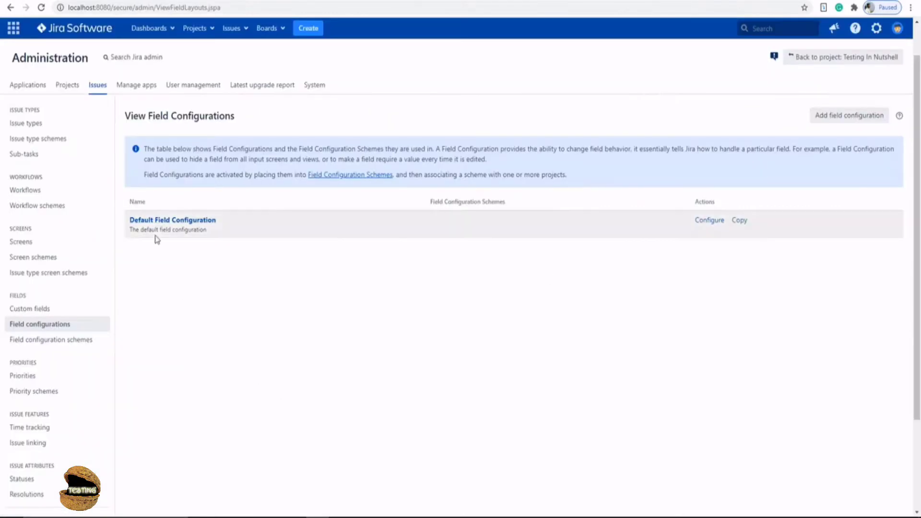
pyautogui.click(702, 222)
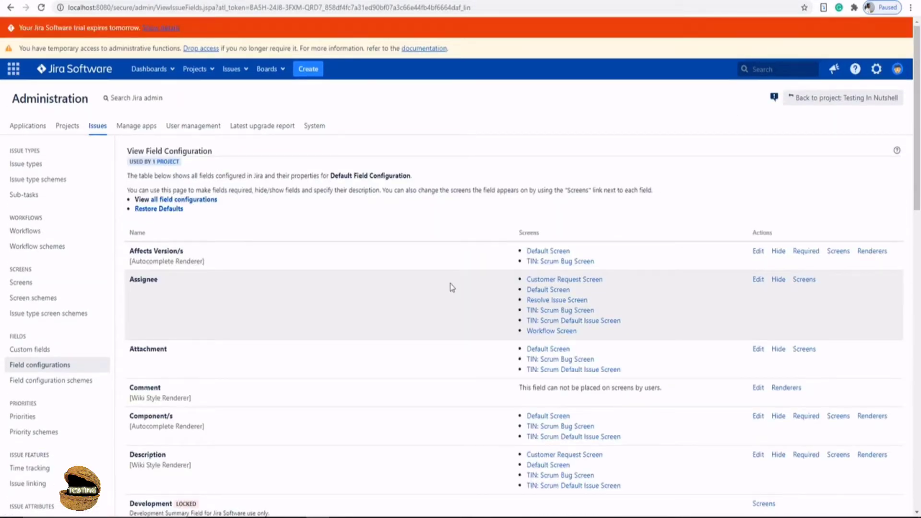
pyautogui.scroll(-2, 449, 286)
pyautogui.scroll(-1, 410, 335)
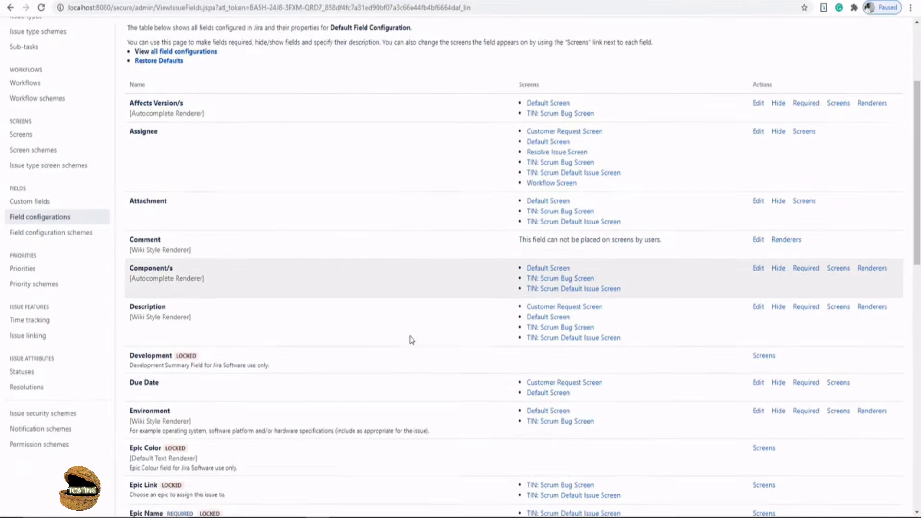
pyautogui.scroll(-1, 355, 321)
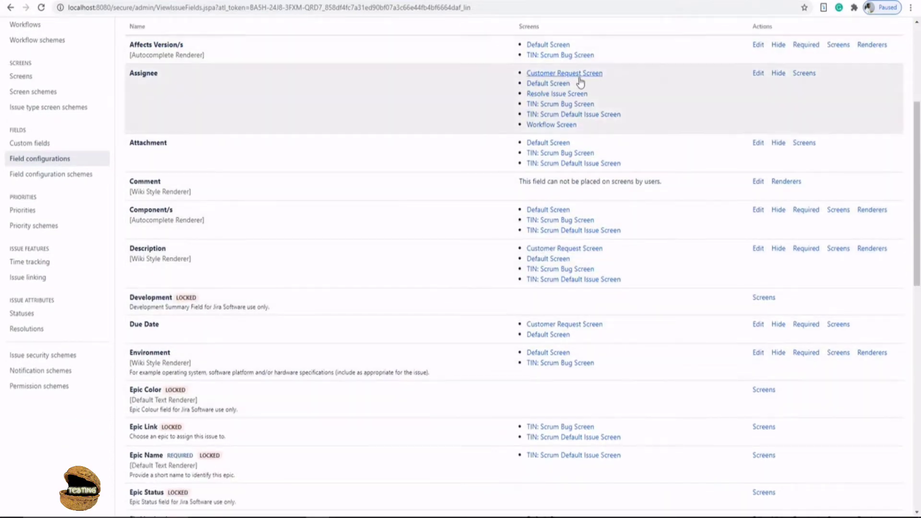
pyautogui.scroll(1, 567, 96)
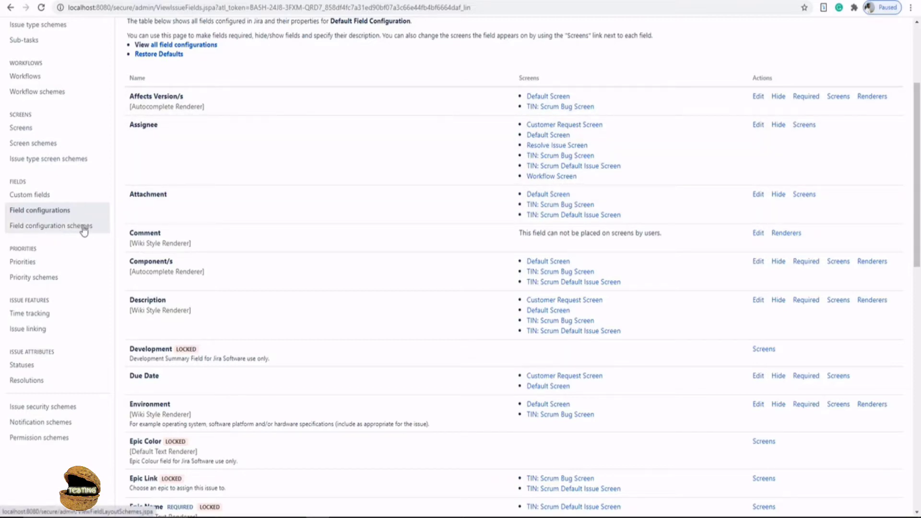
# Add a new field configuration scheme named 'My Fields Config'
pyautogui.click(84, 227)
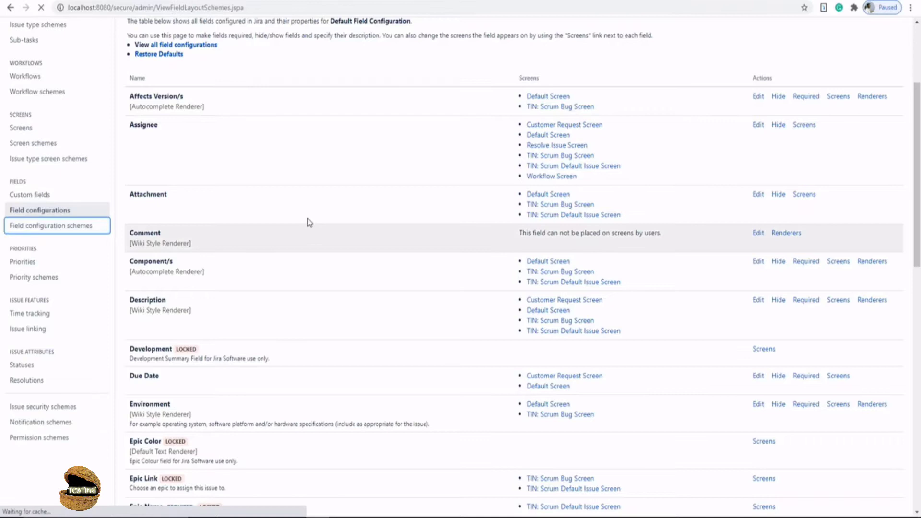
pyautogui.scroll(-1, 405, 241)
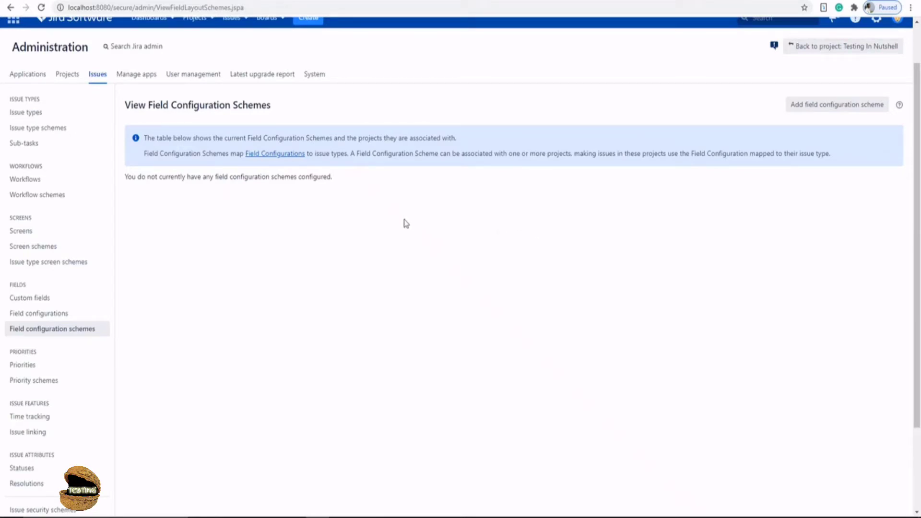
pyautogui.click(802, 105)
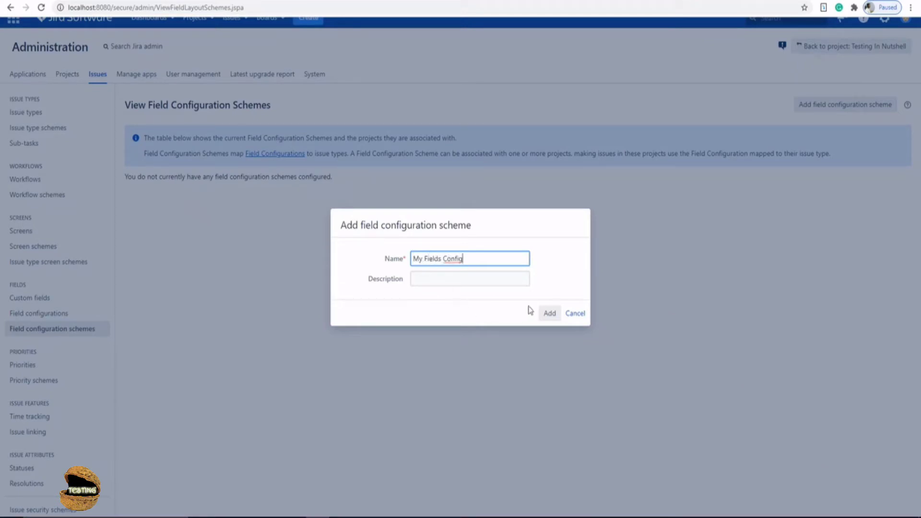
pyautogui.click(548, 314)
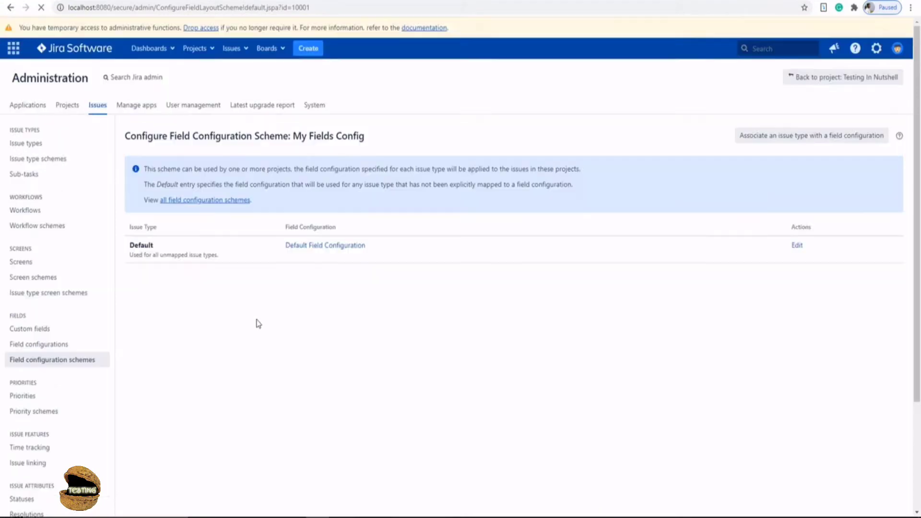
pyautogui.scroll(-1, 338, 250)
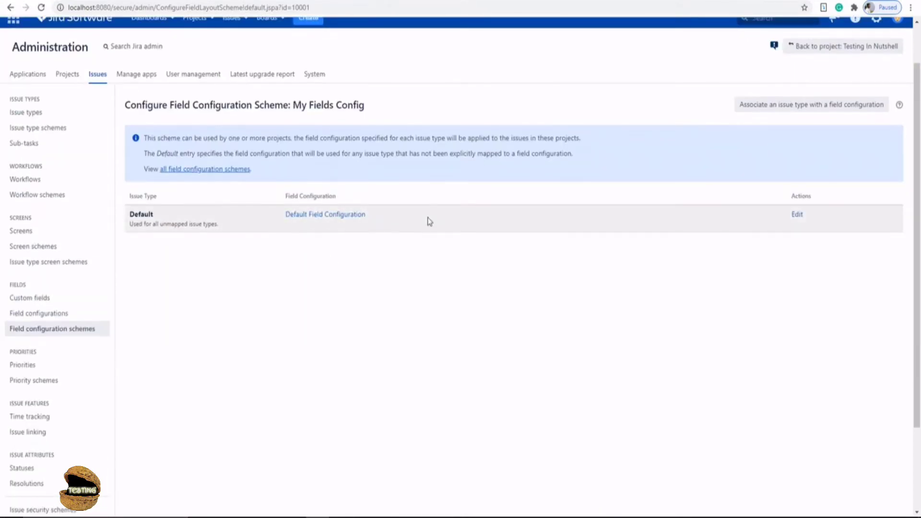
# Reopen the Default Field Configuration's fields, leaving the Affects Version/s description unchanged
pyautogui.click(67, 318)
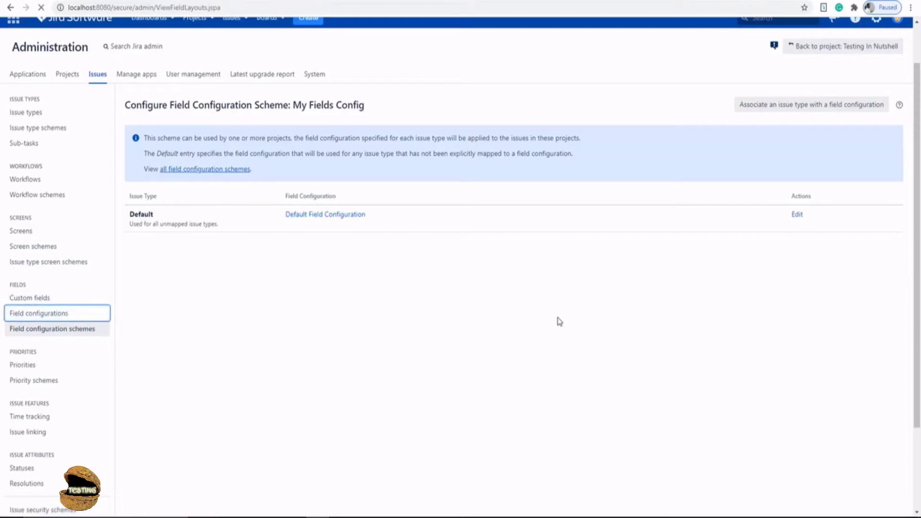
pyautogui.scroll(-1, 460, 268)
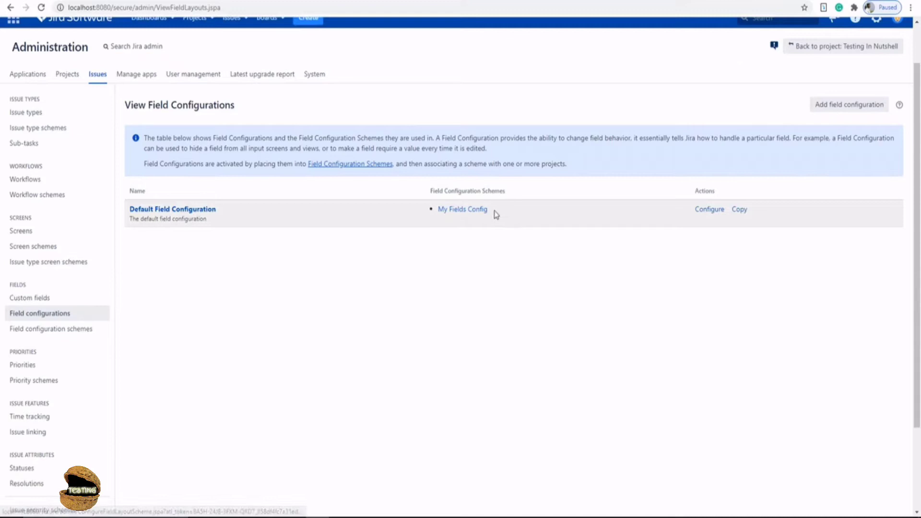
pyautogui.click(706, 214)
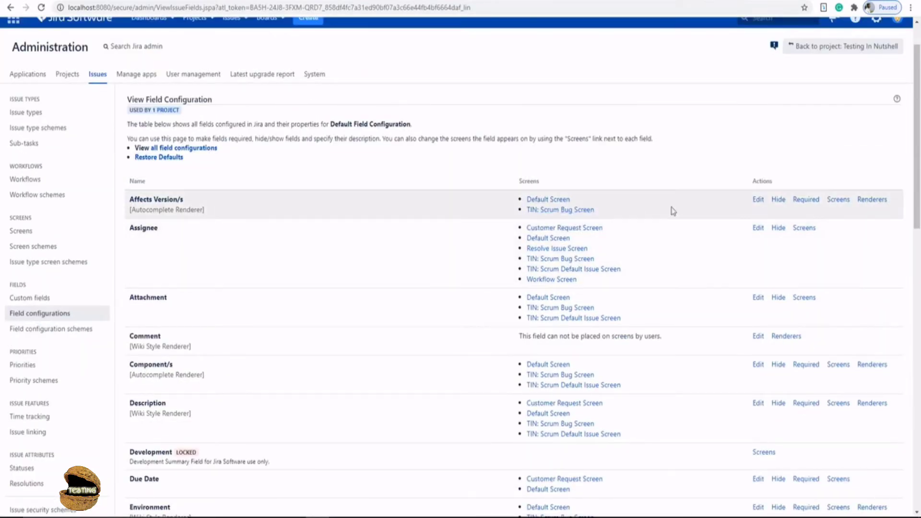
pyautogui.click(758, 201)
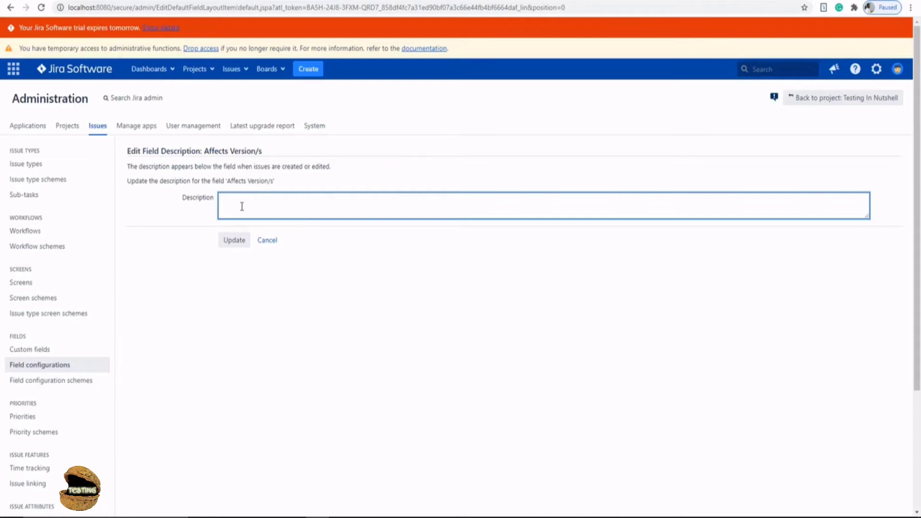
pyautogui.click(267, 240)
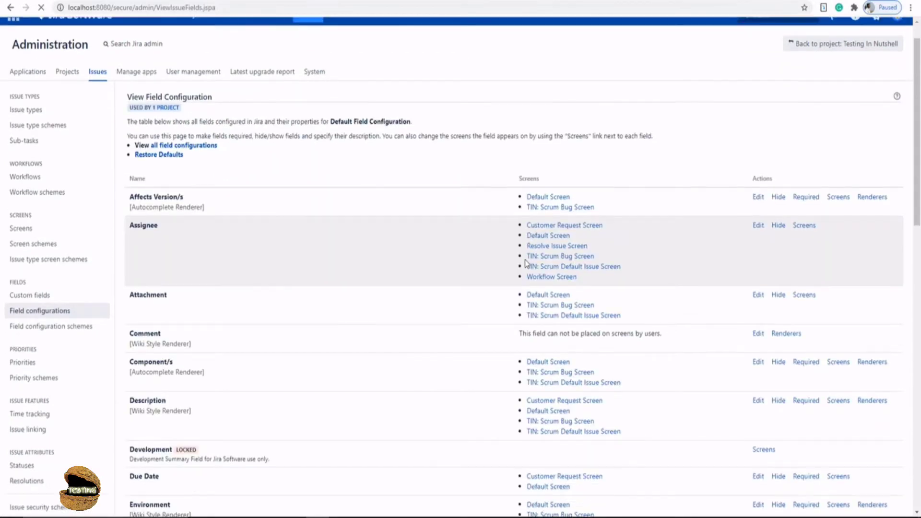
# Make the Type of Request field required in the Default Field Configuration
pyautogui.scroll(-1, 572, 272)
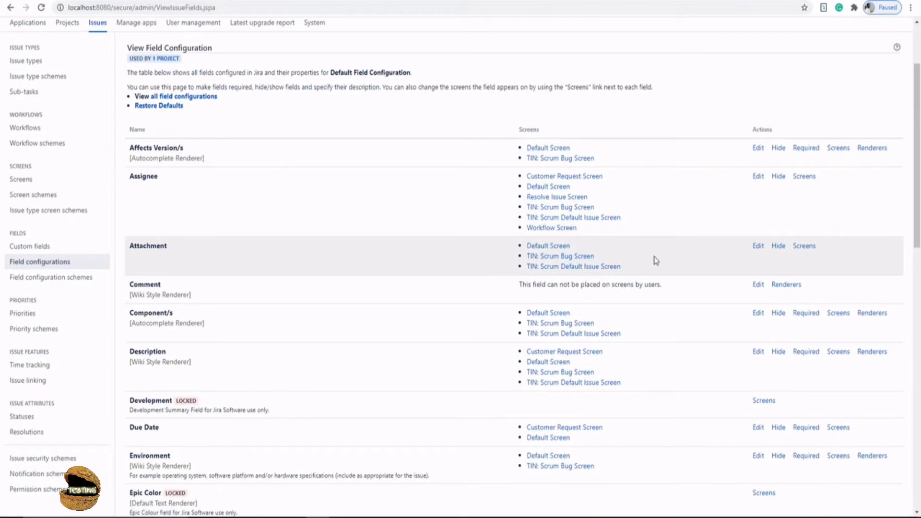
pyautogui.scroll(-3, 532, 288)
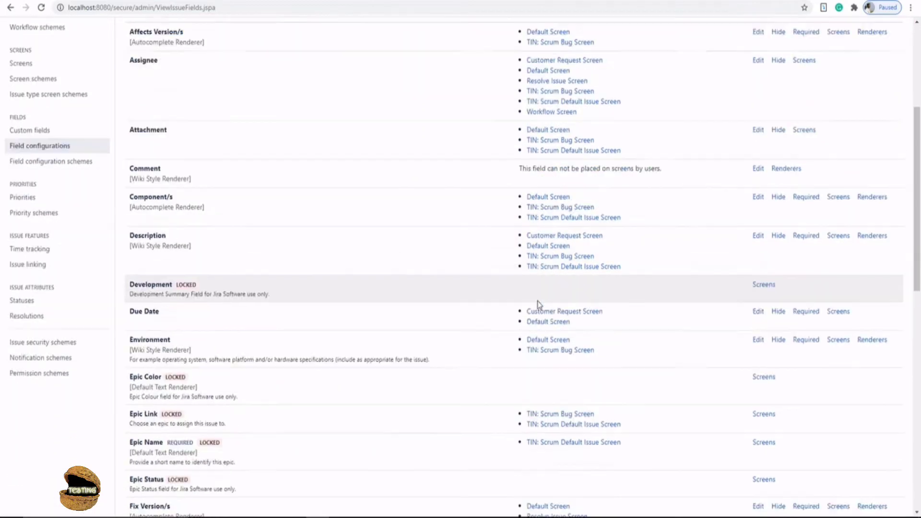
pyautogui.scroll(-6, 540, 306)
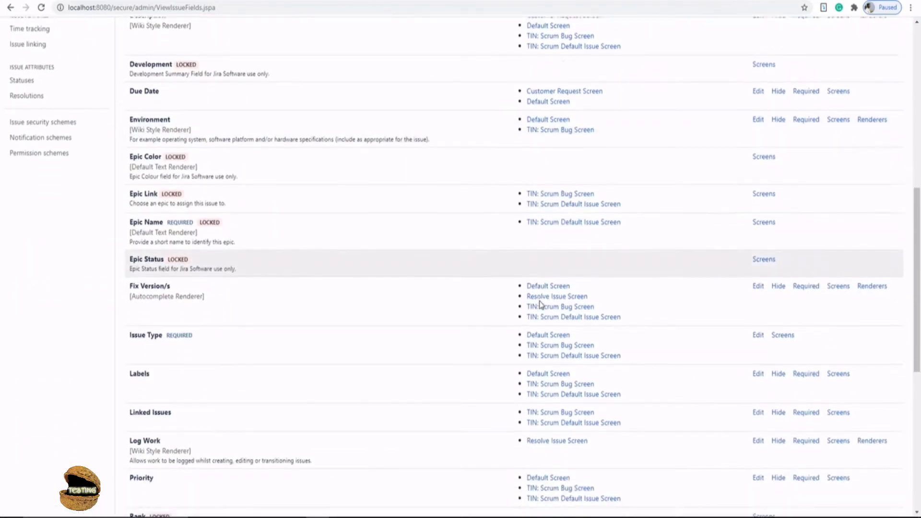
pyautogui.scroll(-5, 539, 301)
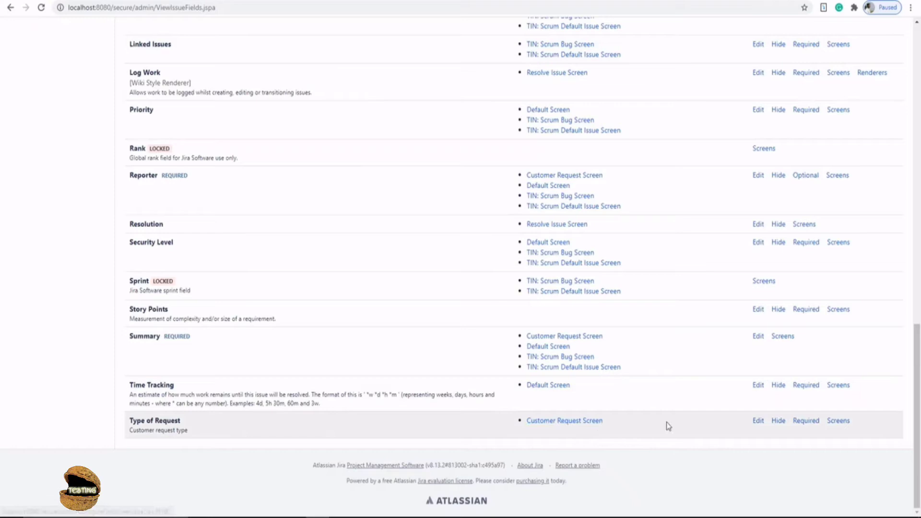
pyautogui.click(802, 424)
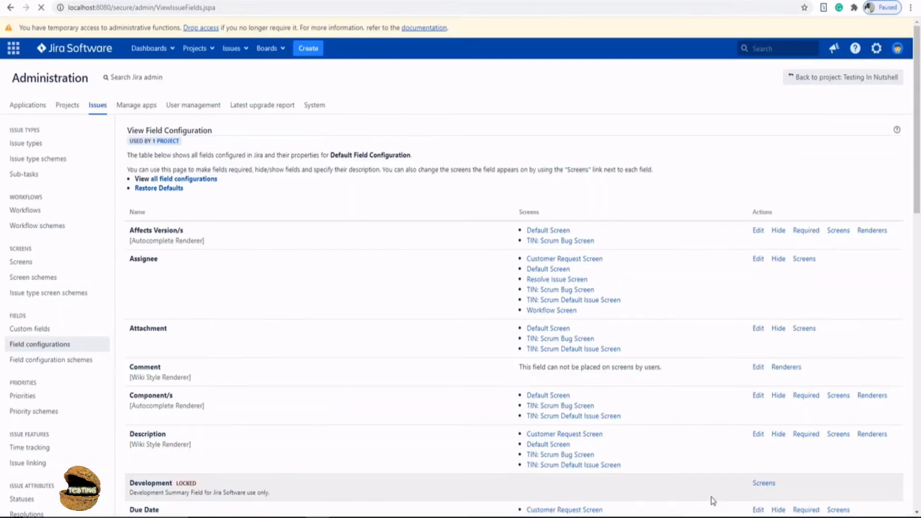
pyautogui.scroll(-2, 679, 447)
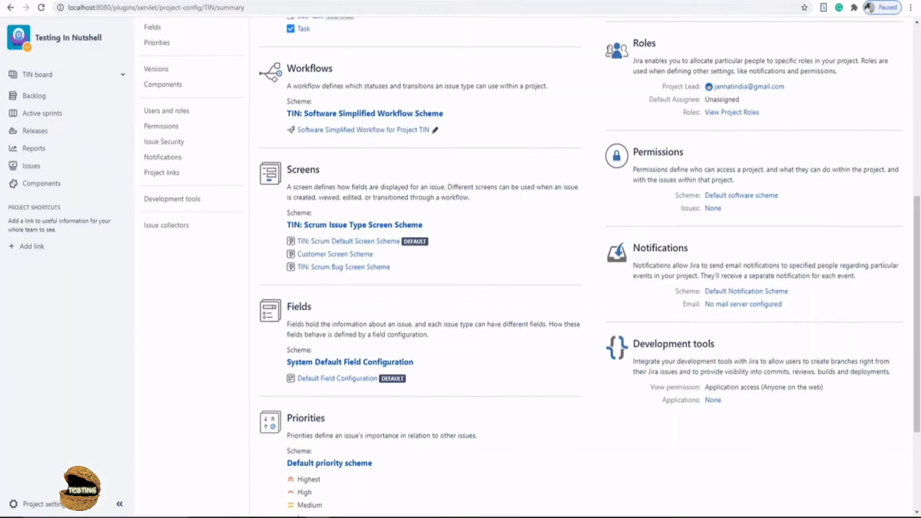
# Start a new Testing In Nutshell issue with its issue type set to Customer Request
pyautogui.scroll(5, 45, 103)
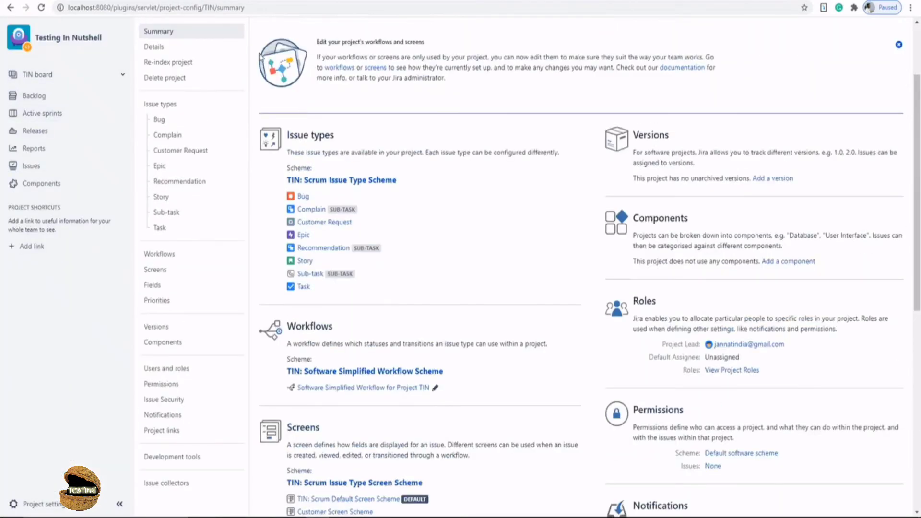
pyautogui.click(196, 68)
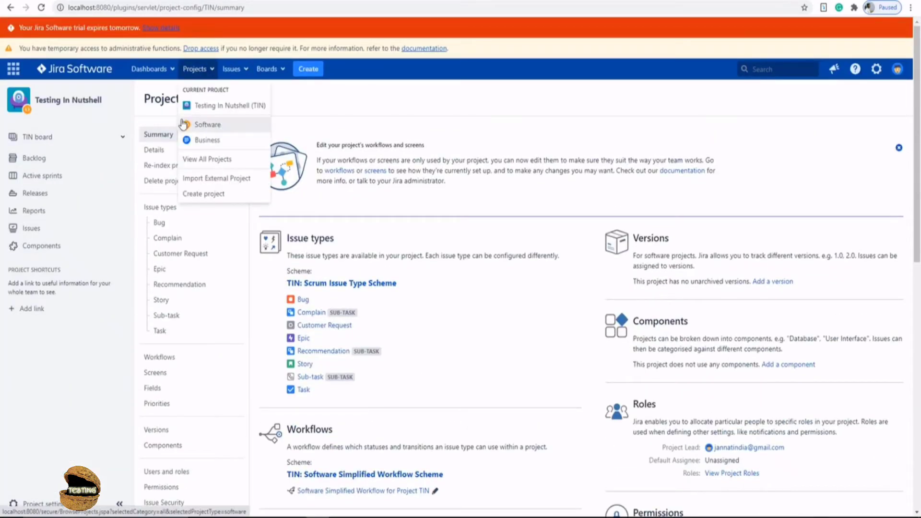
pyautogui.click(211, 105)
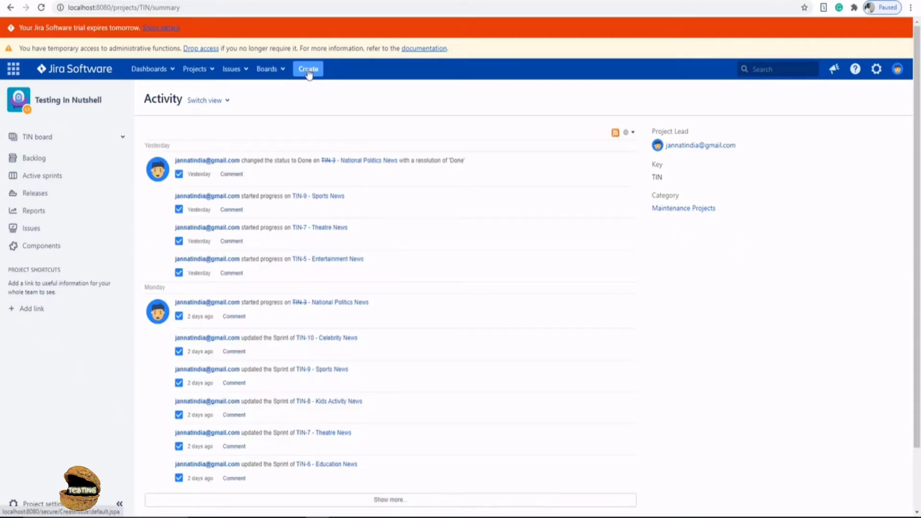
pyautogui.click(309, 70)
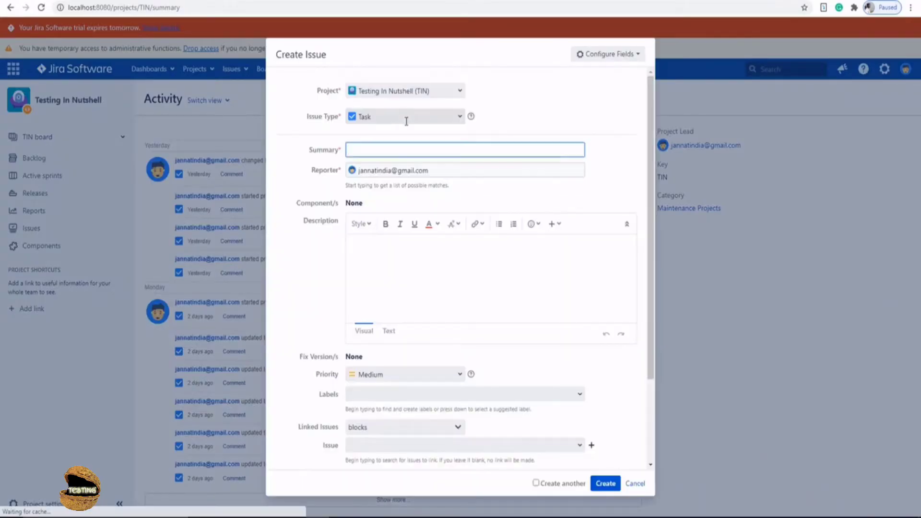
pyautogui.click(404, 117)
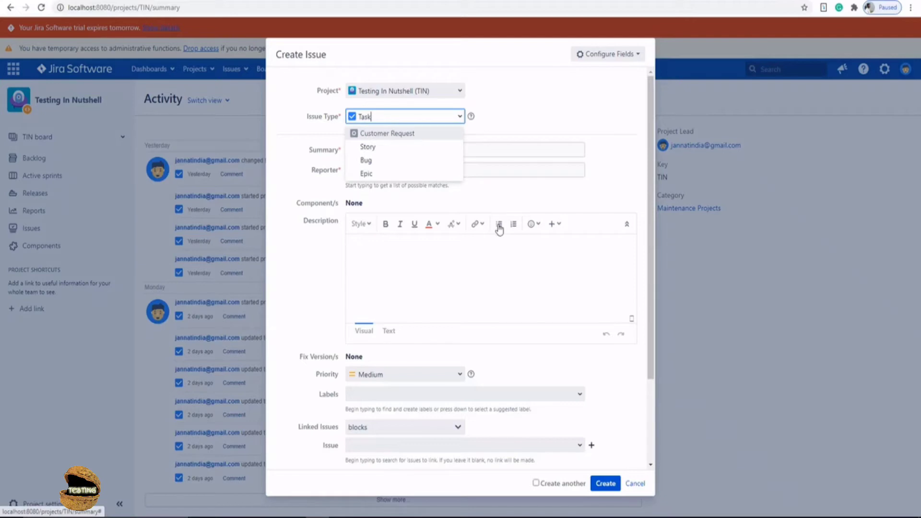
pyautogui.click(374, 278)
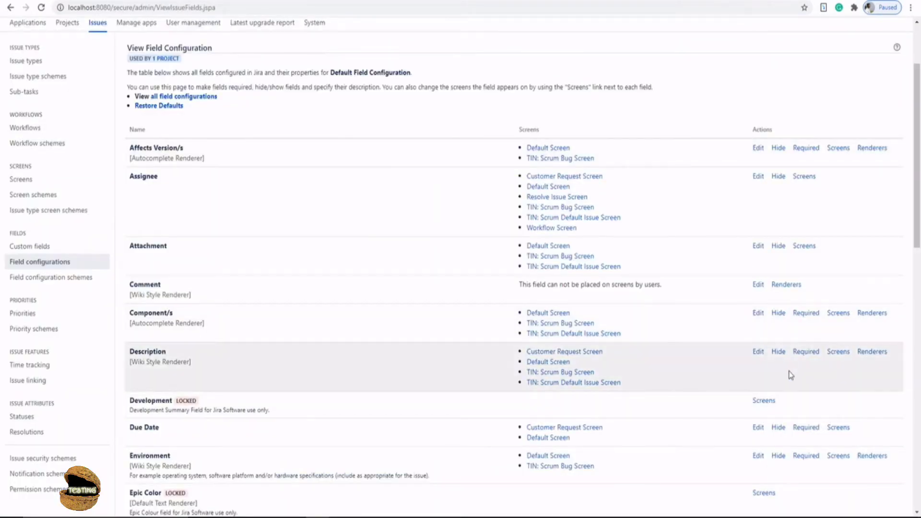
pyautogui.scroll(-2, 719, 401)
pyautogui.scroll(-10, 719, 401)
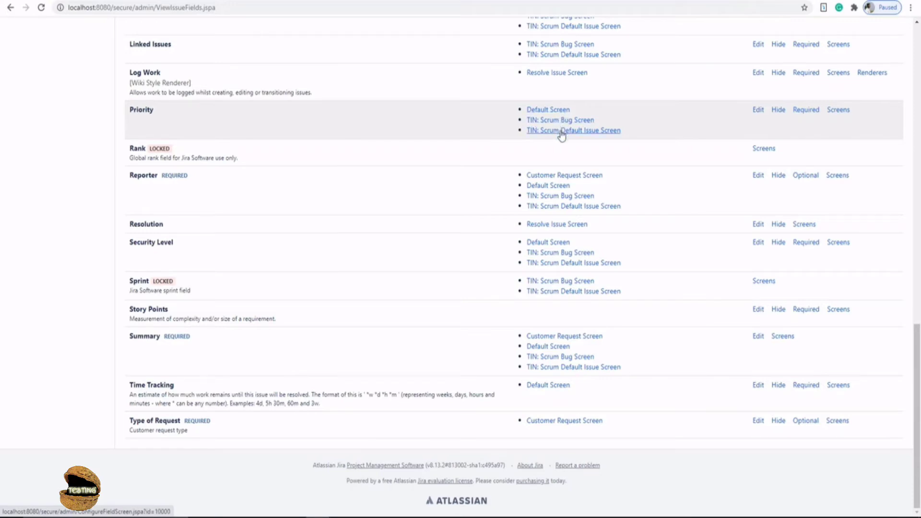
pyautogui.click(839, 111)
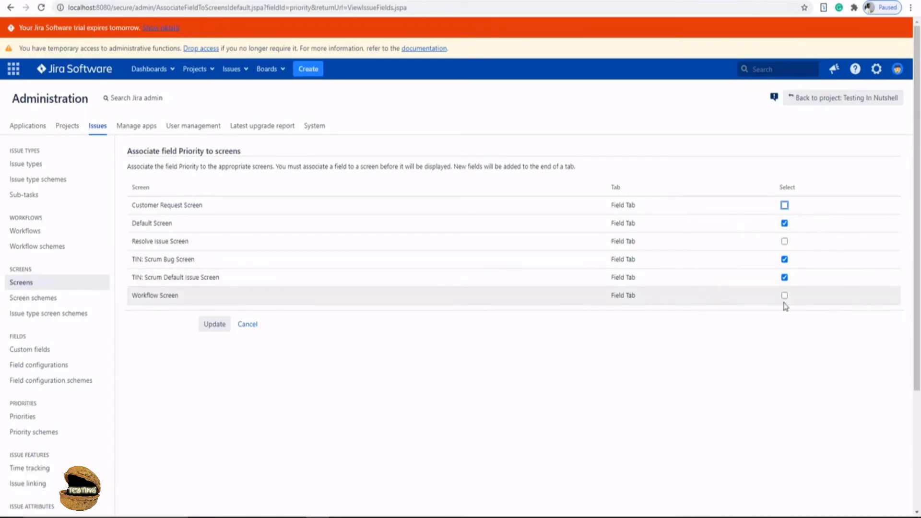
pyautogui.click(253, 325)
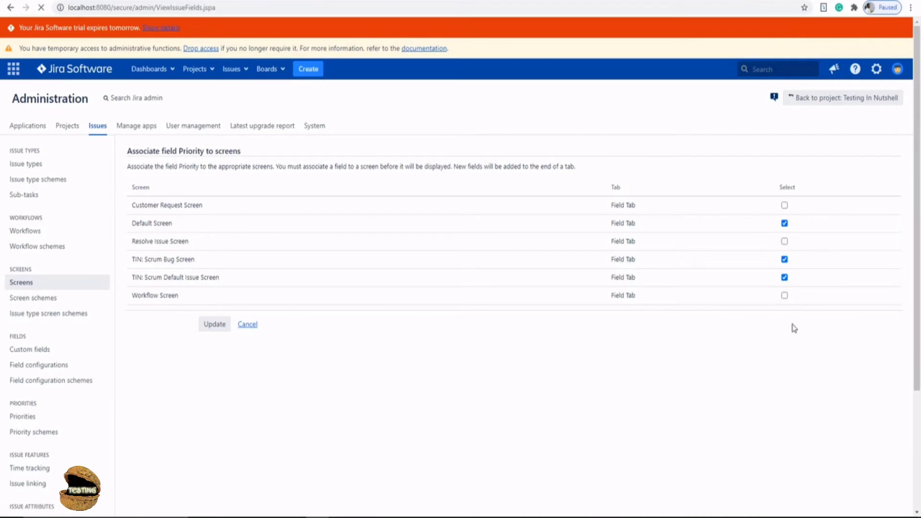
pyautogui.scroll(-3, 718, 302)
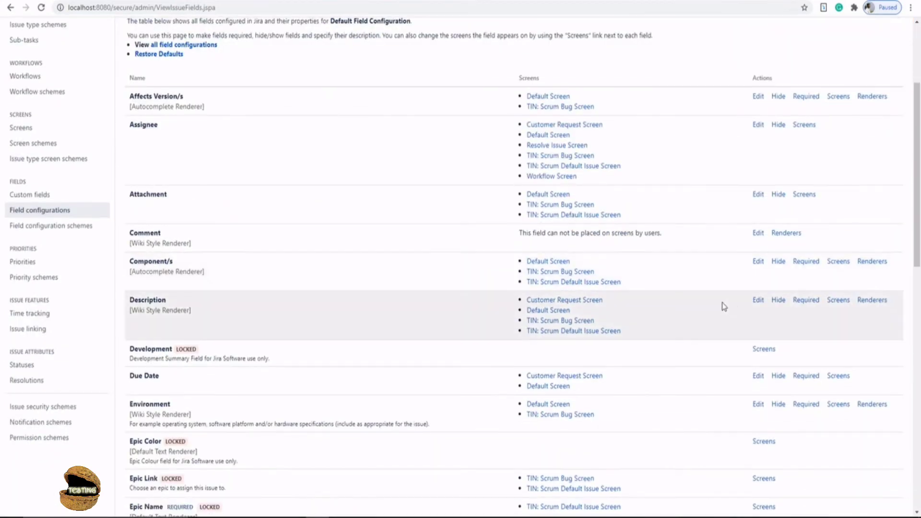
pyautogui.scroll(-2, 735, 307)
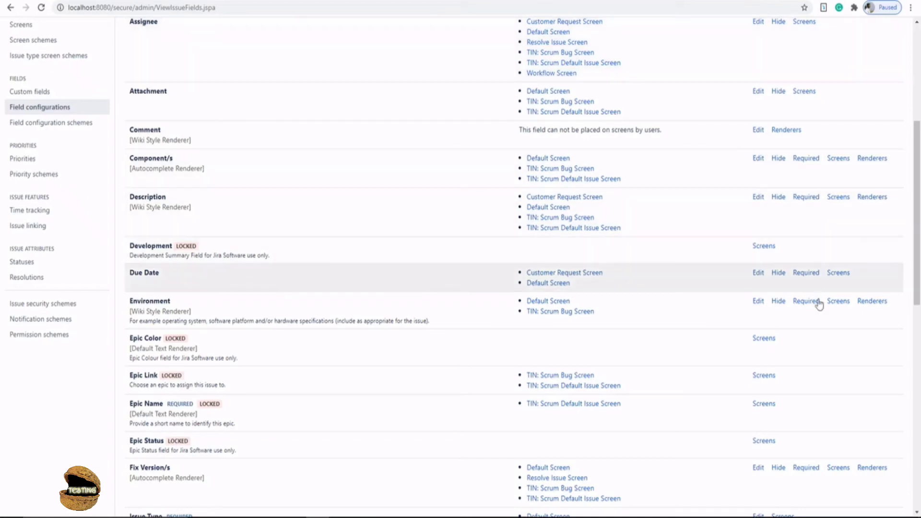
pyautogui.scroll(-5, 829, 326)
pyautogui.scroll(-6, 838, 341)
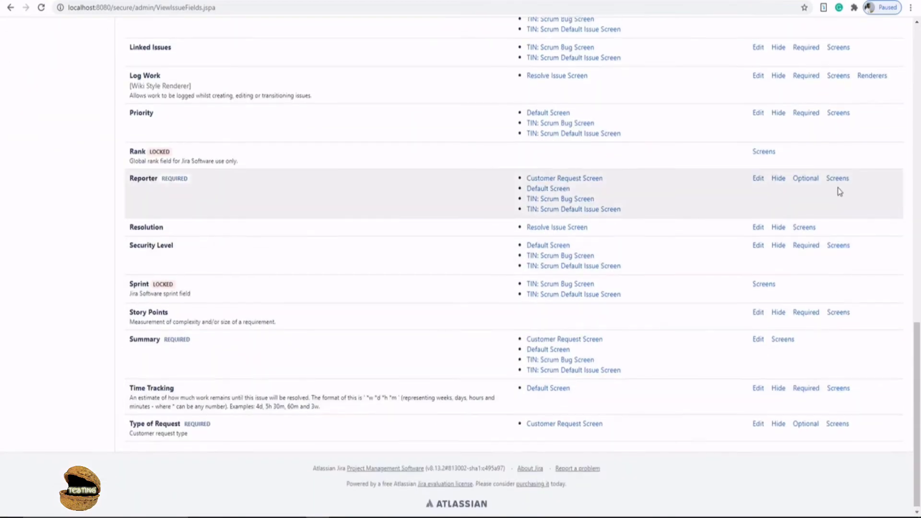
pyautogui.scroll(4, 884, 287)
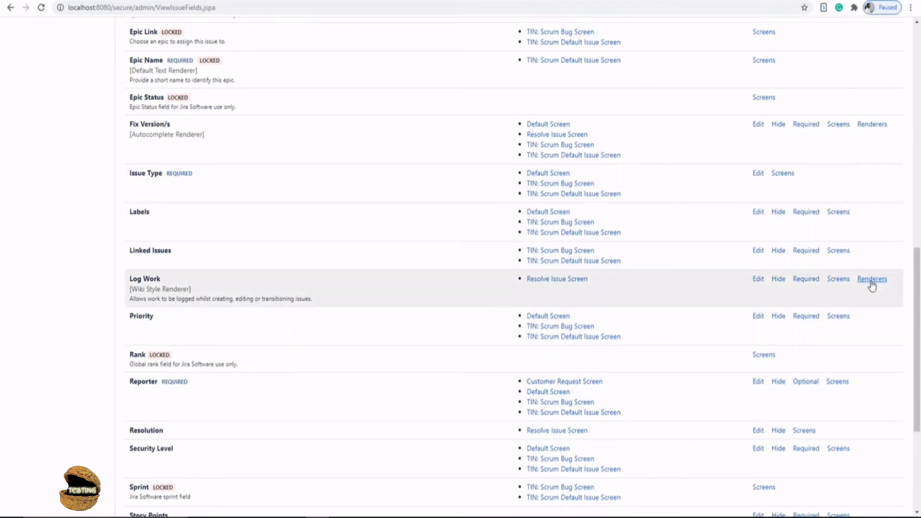
pyautogui.scroll(1, 872, 282)
pyautogui.scroll(5, 871, 285)
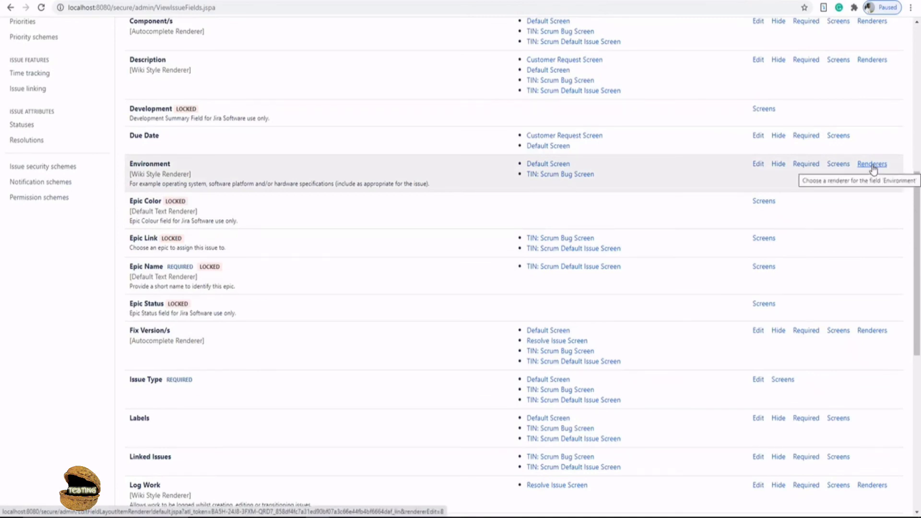
pyautogui.scroll(1, 873, 168)
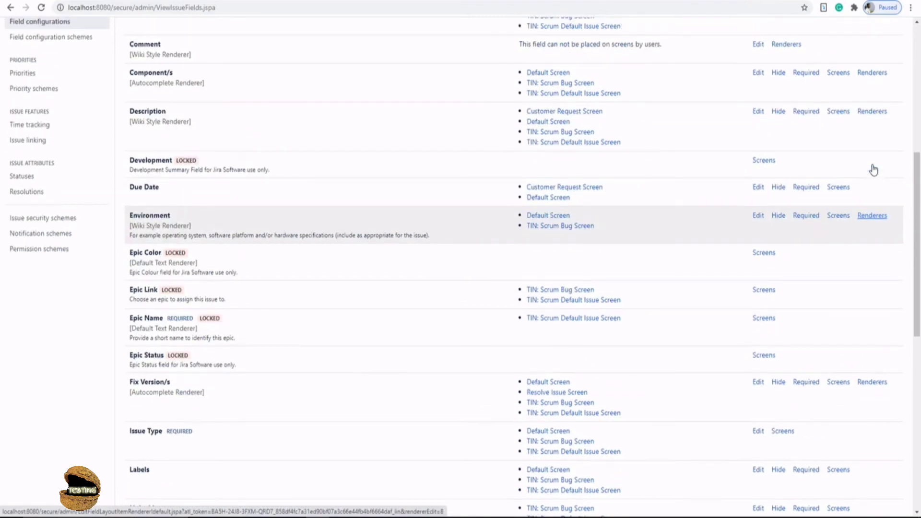
# Keep Description's renderer as Wiki Style Renderer and go to the field configuration schemes list
pyautogui.click(872, 111)
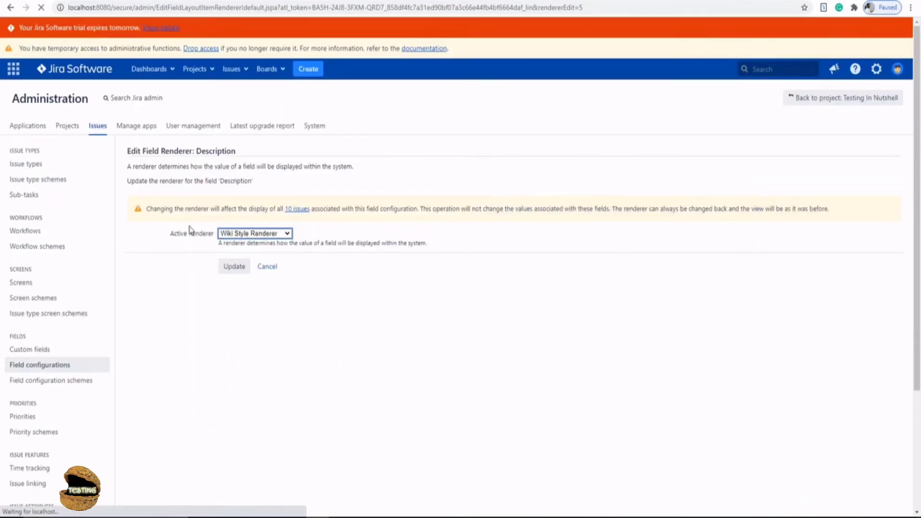
pyautogui.scroll(-2, 281, 165)
pyautogui.click(280, 131)
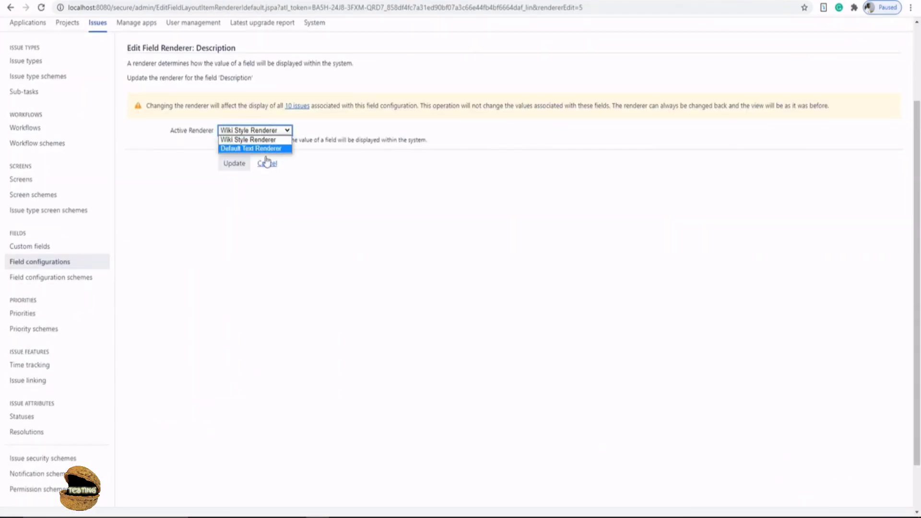
pyautogui.click(322, 186)
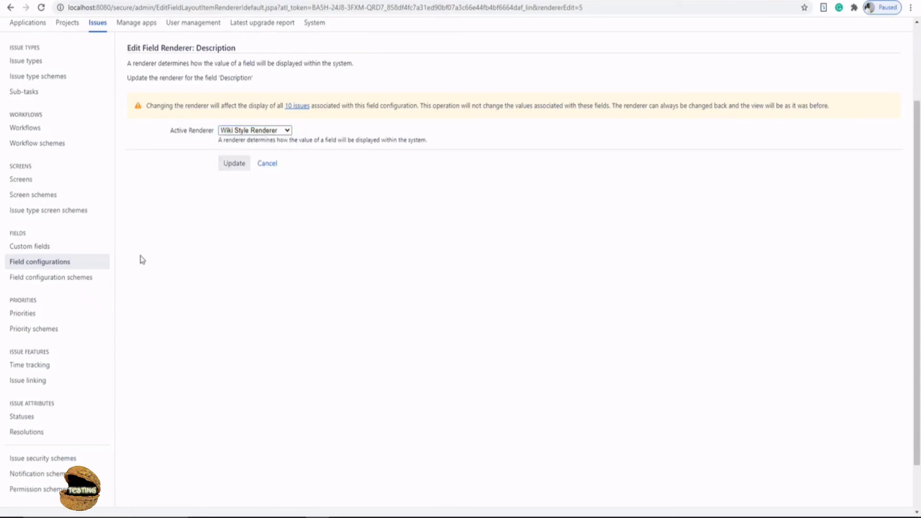
pyautogui.click(103, 277)
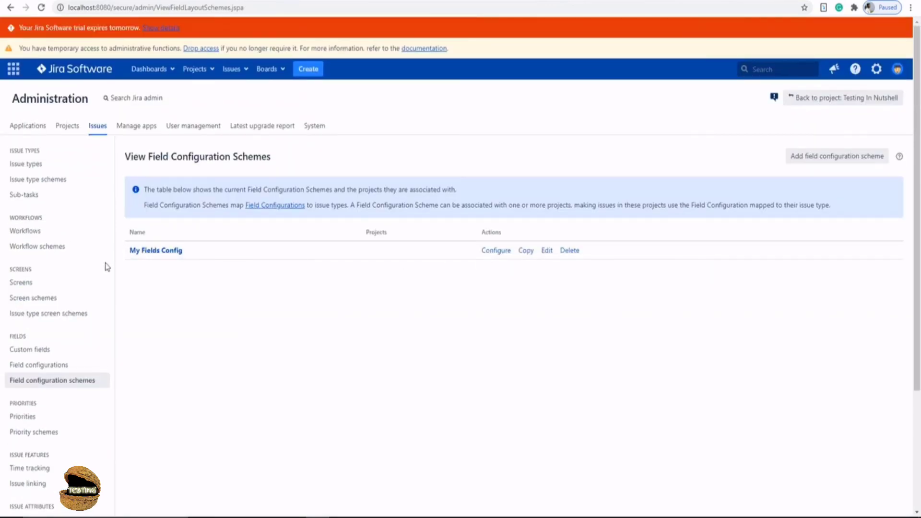
# Open My Fields Config's configuration, showing Default mapped to Default Field Configuration
pyautogui.click(497, 250)
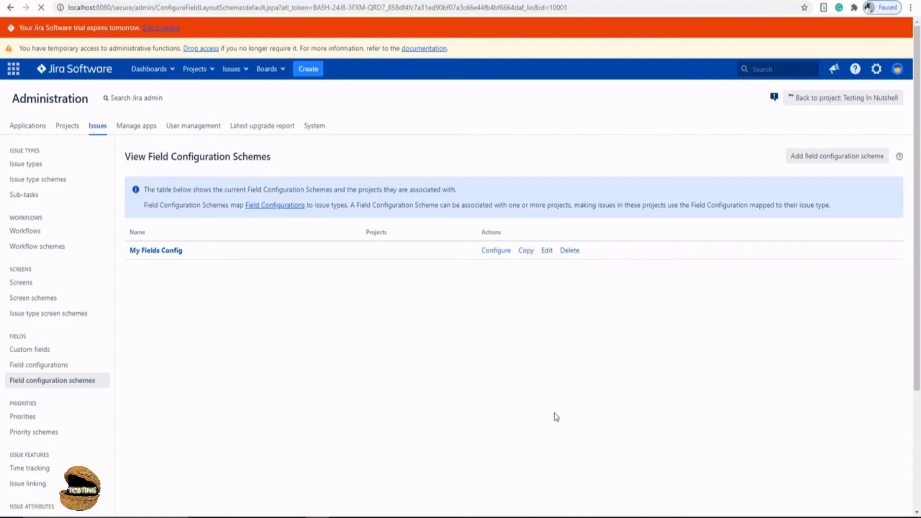
pyautogui.scroll(-1, 554, 417)
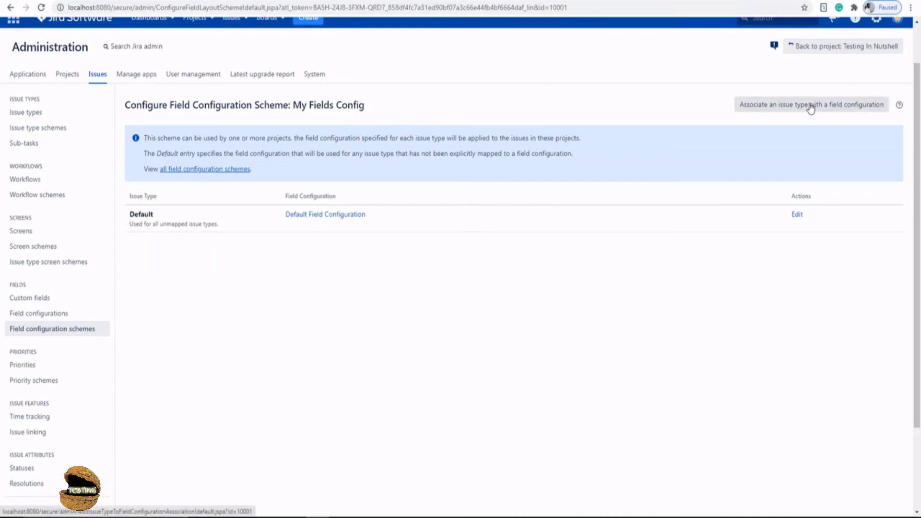
pyautogui.click(765, 109)
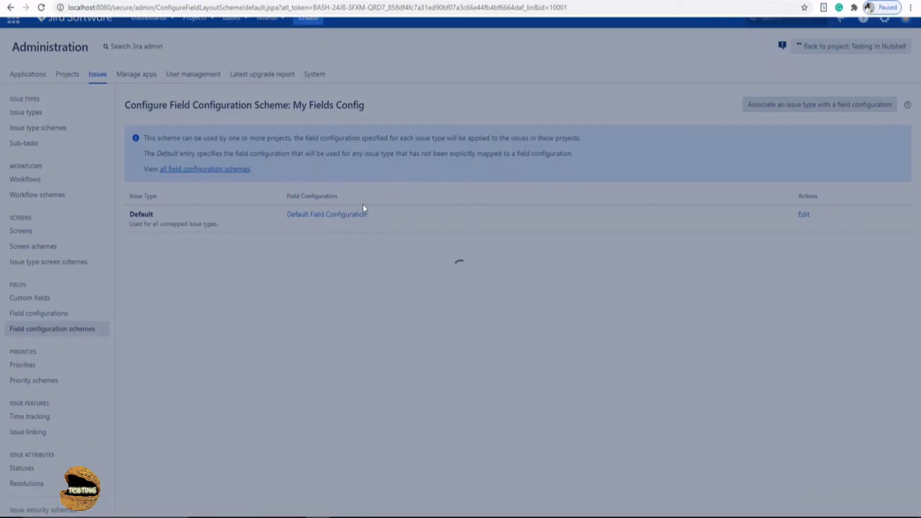
pyautogui.click(456, 263)
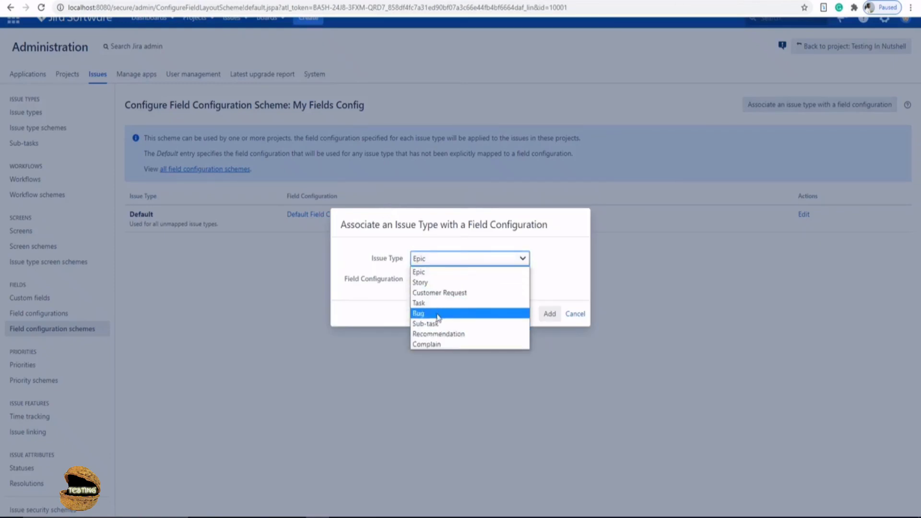
pyautogui.click(556, 282)
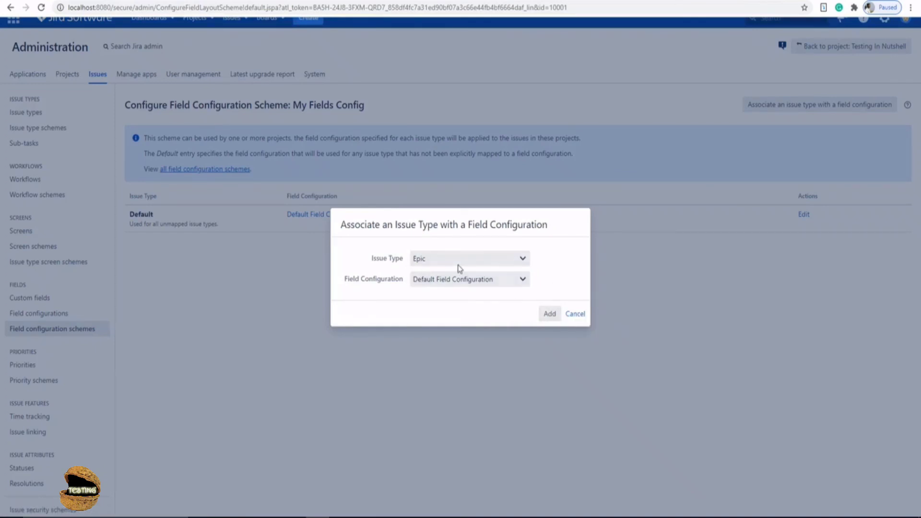
pyautogui.click(574, 315)
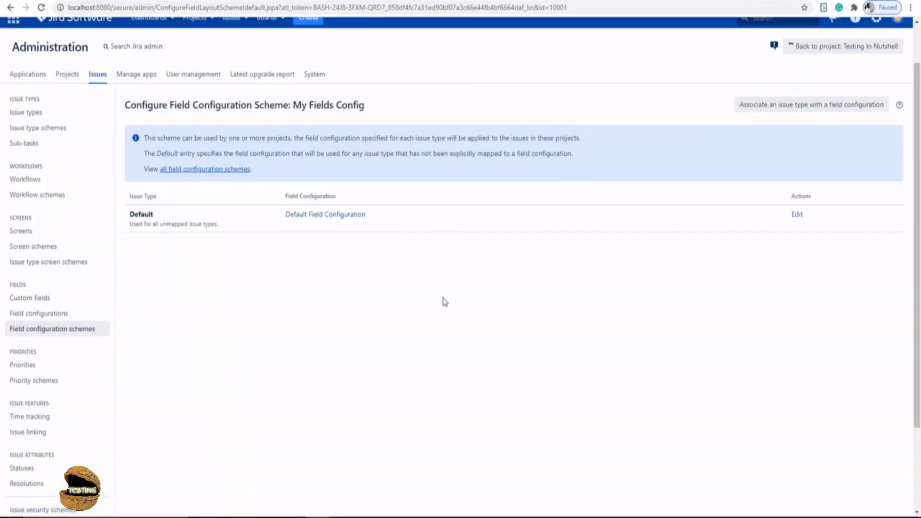